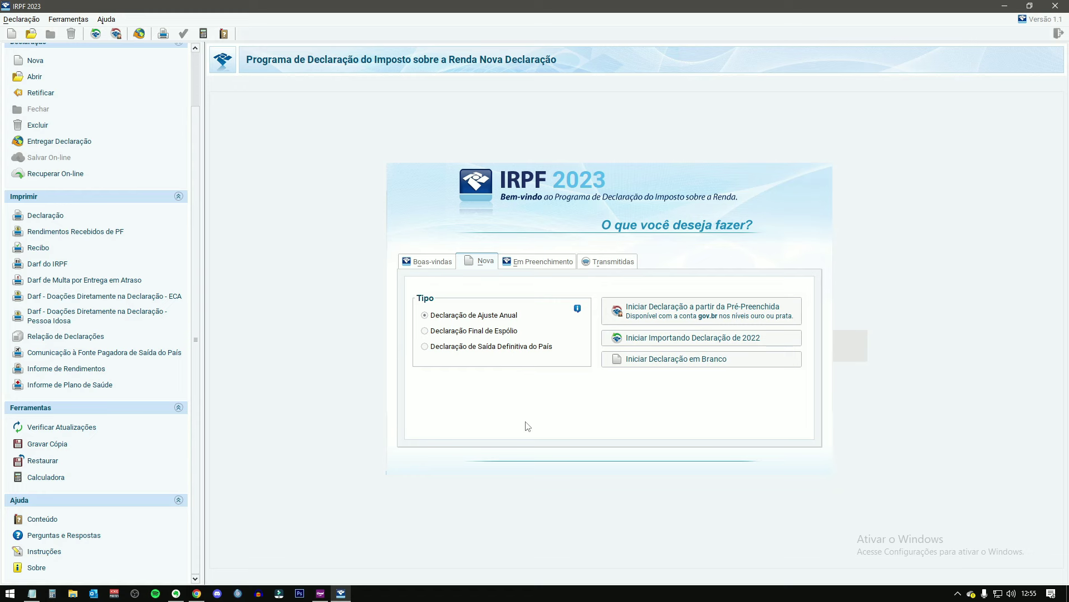
Open the annual adjustment declaration that is already being filled in.
{"action": "left_click", "coordinate": [536, 263]}
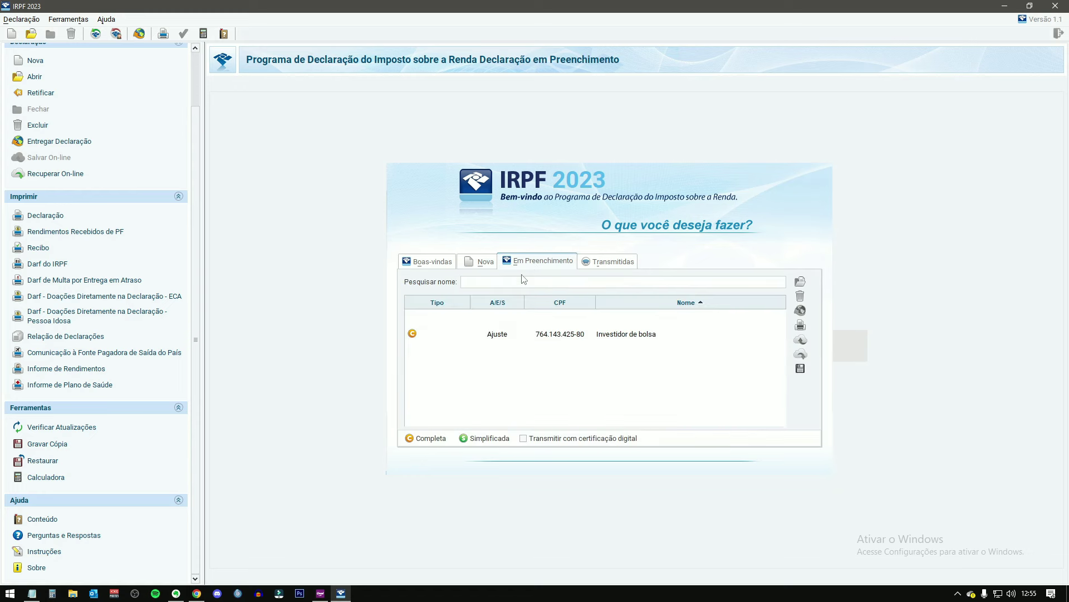
{"action": "double_click", "coordinate": [641, 336]}
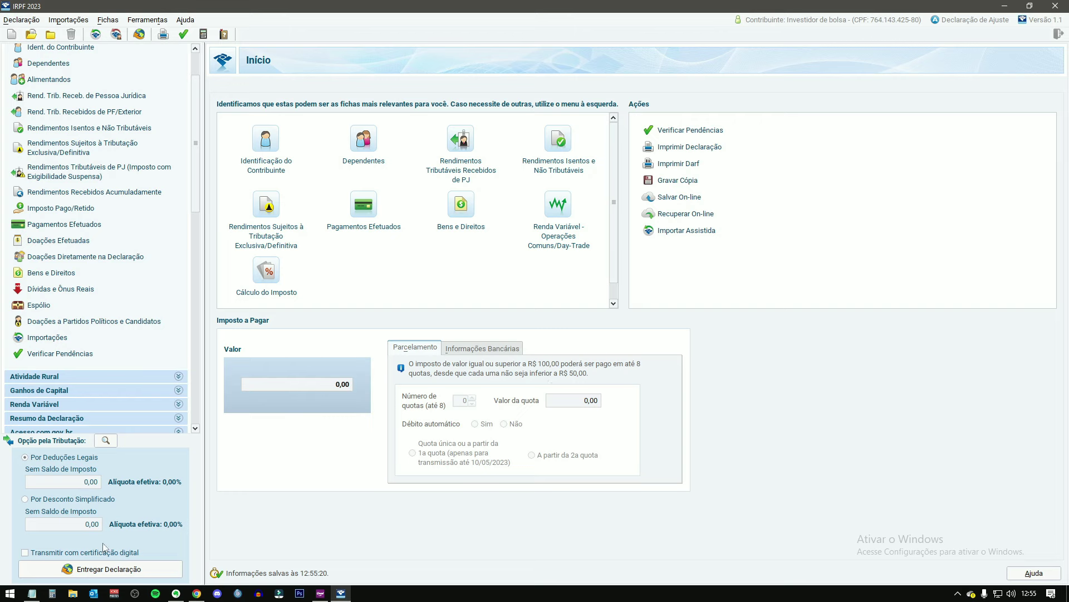
Switch to Notepad to review the monthly profit and loss notes, moving its window aside, and return to the declaration.
{"action": "left_click", "coordinate": [39, 597]}
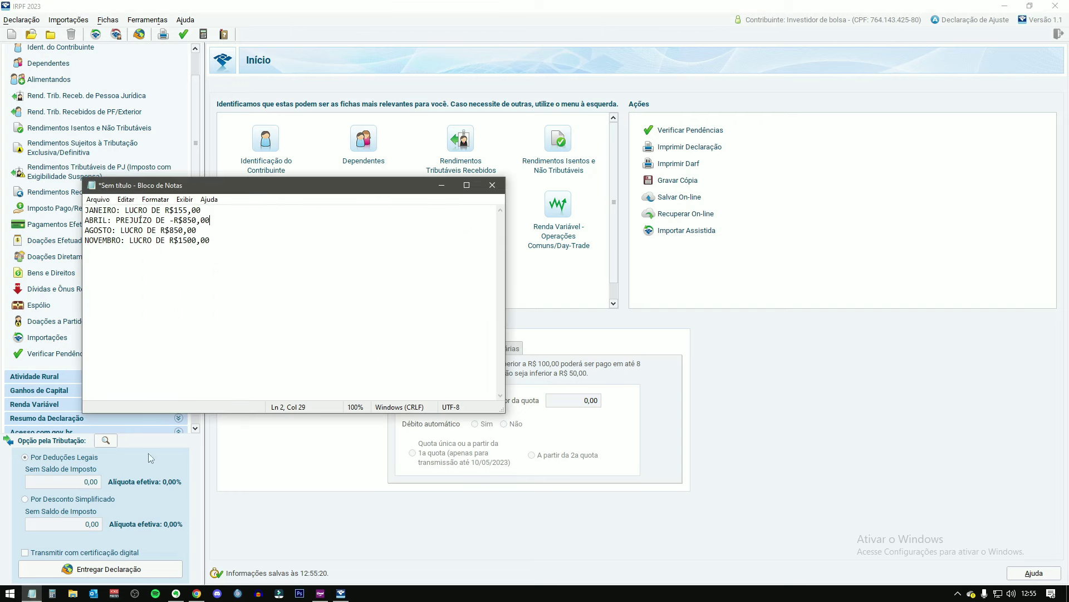
{"action": "left_click_drag", "start_coordinate": [337, 186], "coordinate": [487, 177]}
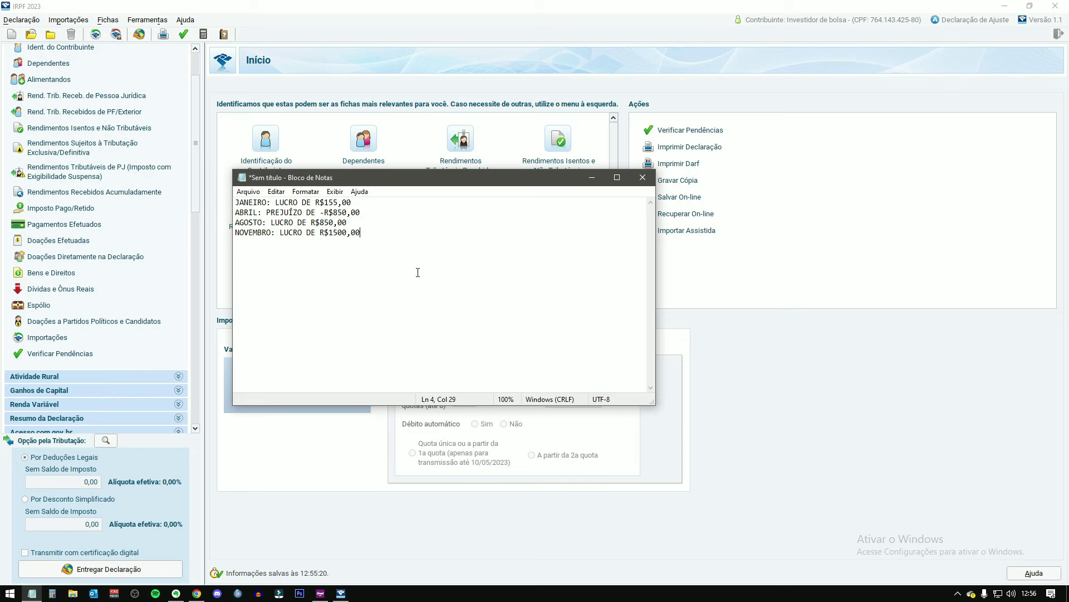
{"action": "key", "text": "alt+Tab"}
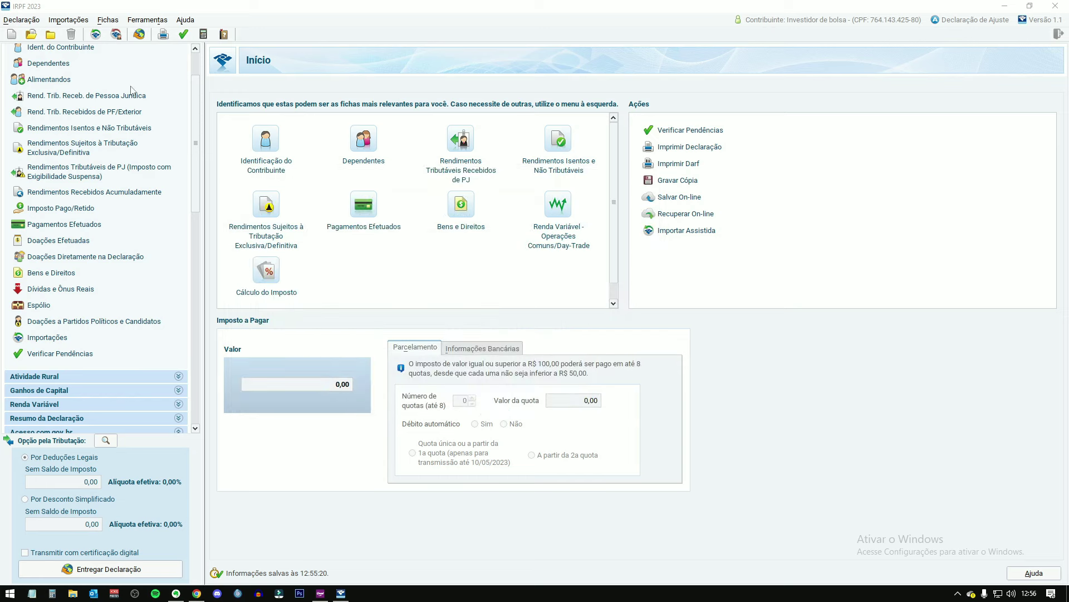
Open the Operações em FII ou Fiagro form from the Renda Variável section.
{"action": "scroll", "coordinate": [161, 225], "scroll_direction": "up", "scroll_amount": 2}
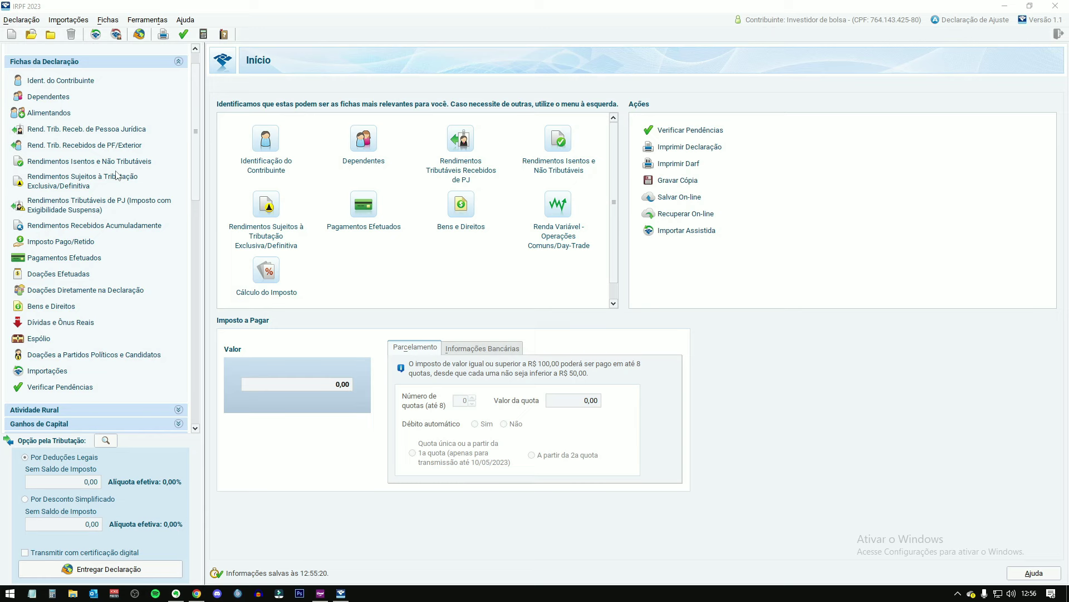
{"action": "scroll", "coordinate": [133, 237], "scroll_direction": "down", "scroll_amount": 3}
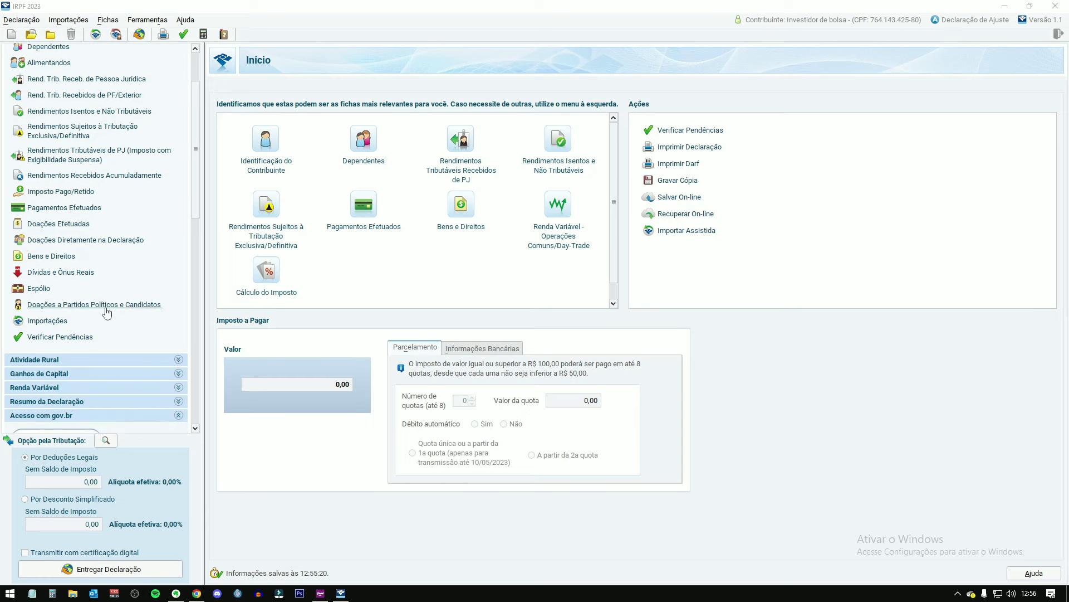
{"action": "left_click", "coordinate": [162, 389]}
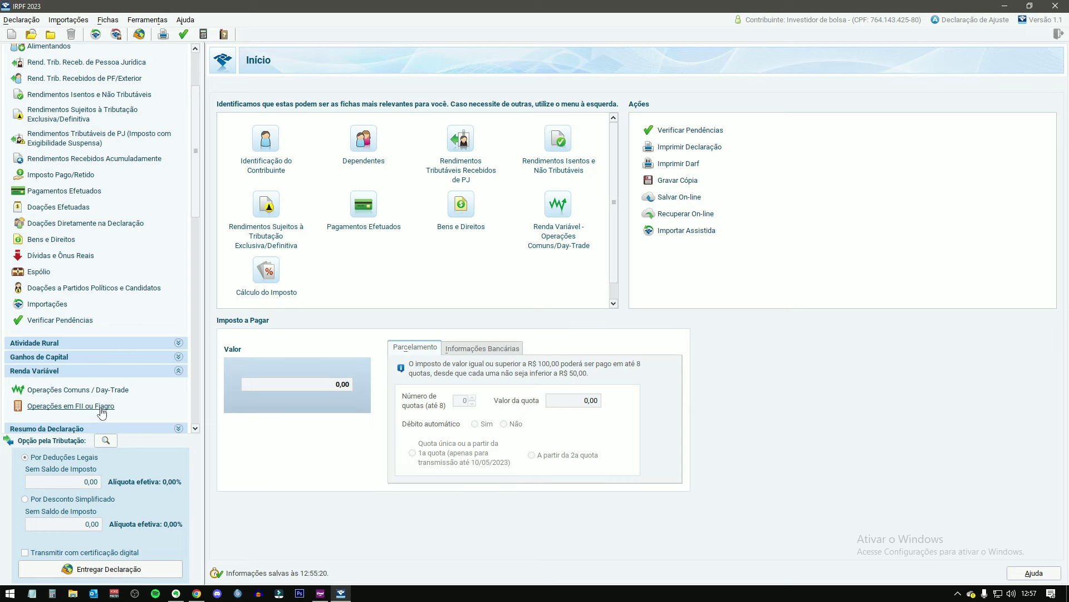
{"action": "left_click", "coordinate": [102, 411]}
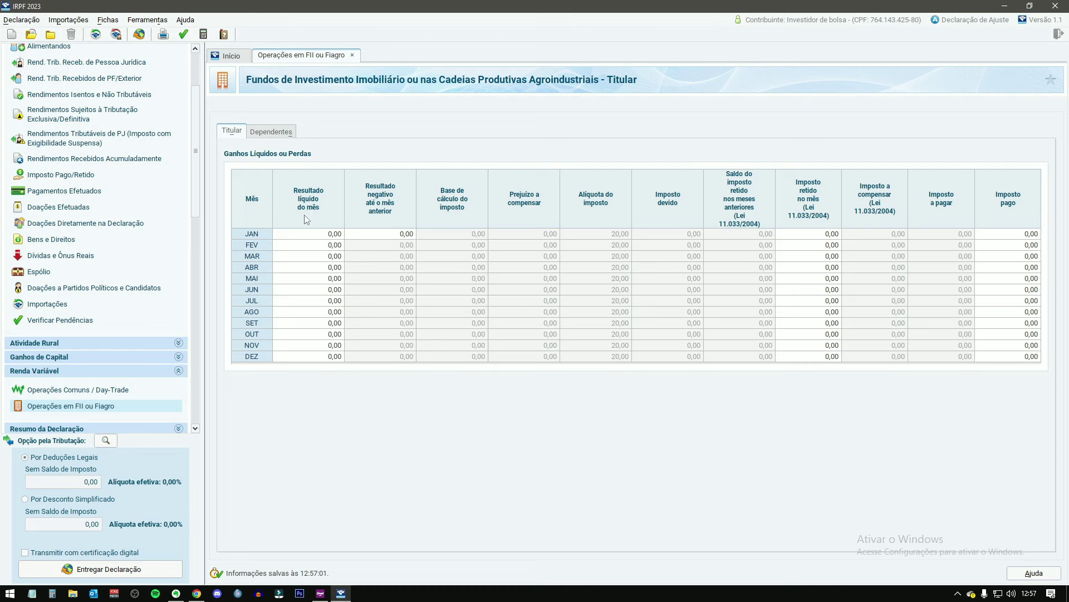
Place the Notepad notes below the table for reference and set January's Resultado líquido do mês to 155,00 for the Titular.
{"action": "key", "text": "alt+Tab"}
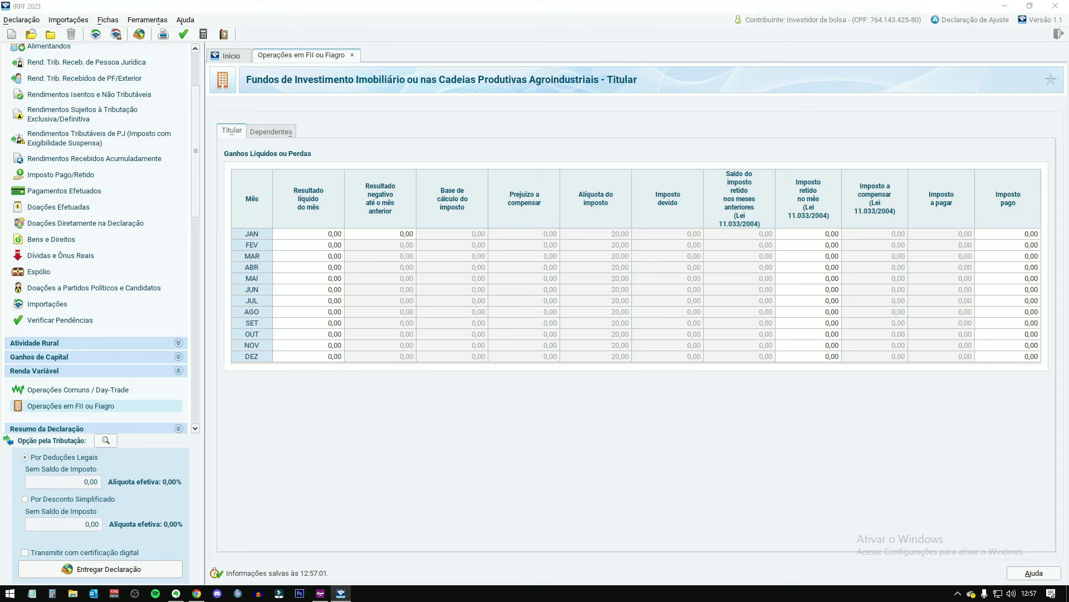
{"action": "left_click_drag", "start_coordinate": [848, 354], "coordinate": [954, 390]}
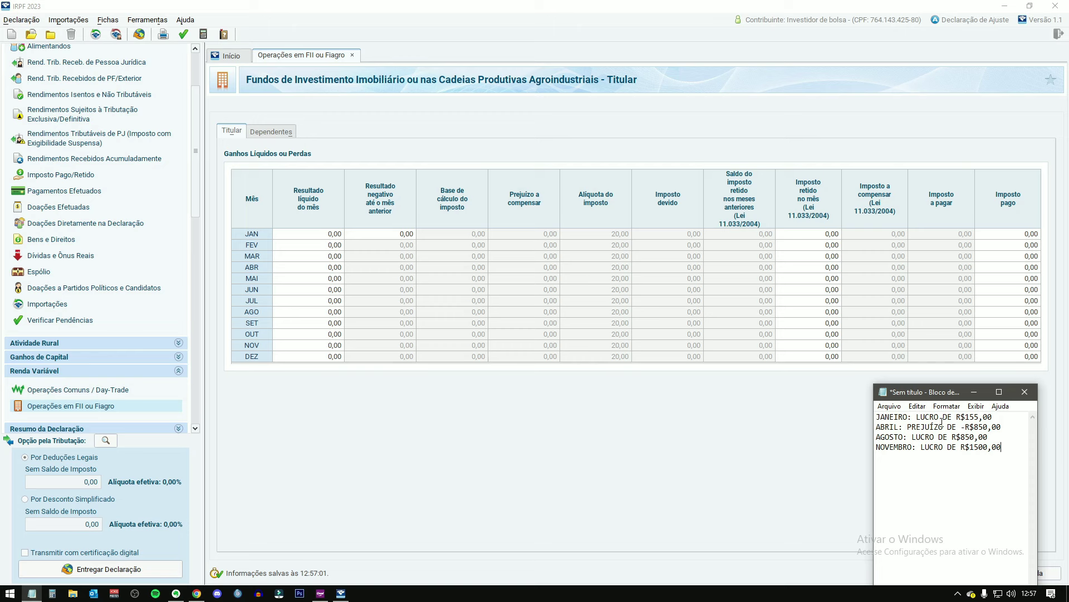
{"action": "left_click_drag", "start_coordinate": [966, 417], "coordinate": [995, 417]}
{"action": "left_click", "coordinate": [325, 235]}
{"action": "type", "text": "155"}
{"action": "key", "text": "Tab"}
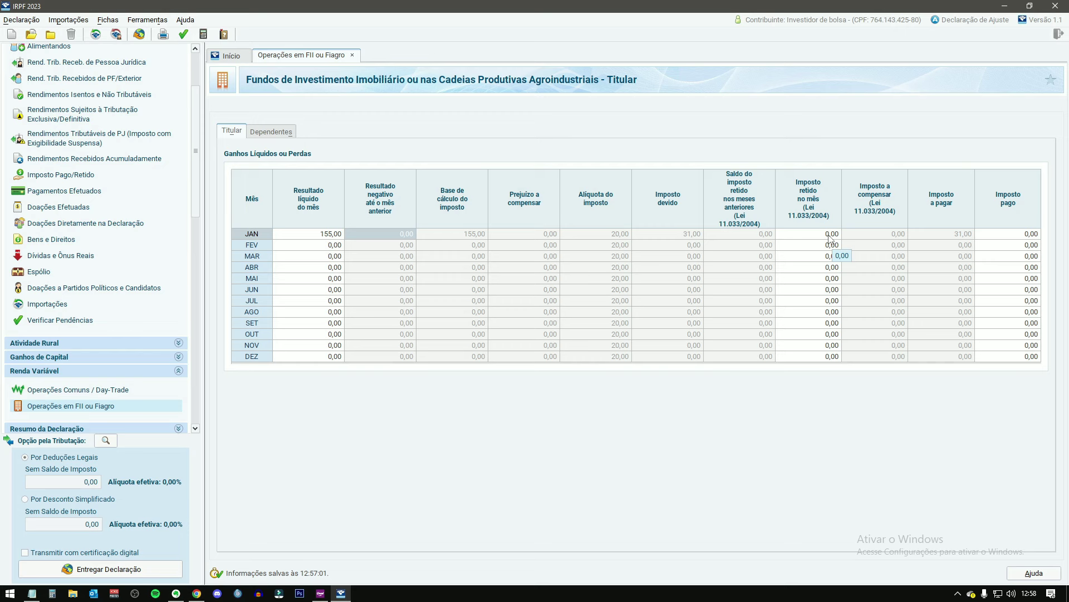
Set January's Imposto retido no mês to 2,00 and its Imposto pago to 29,00.
{"action": "left_click", "coordinate": [828, 234]}
{"action": "type", "text": "2"}
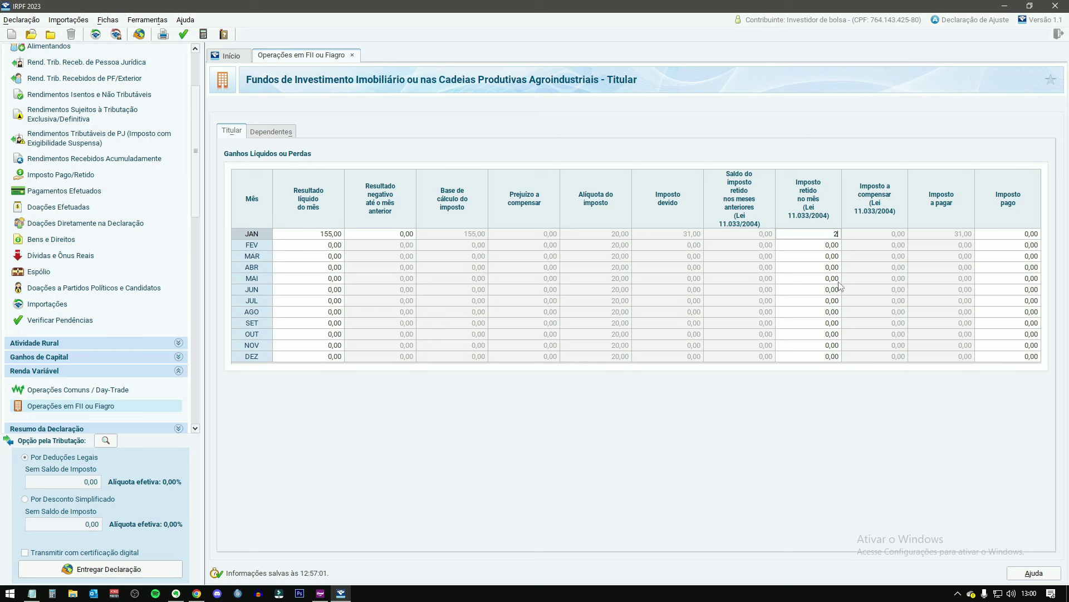
{"action": "key", "text": "Tab"}
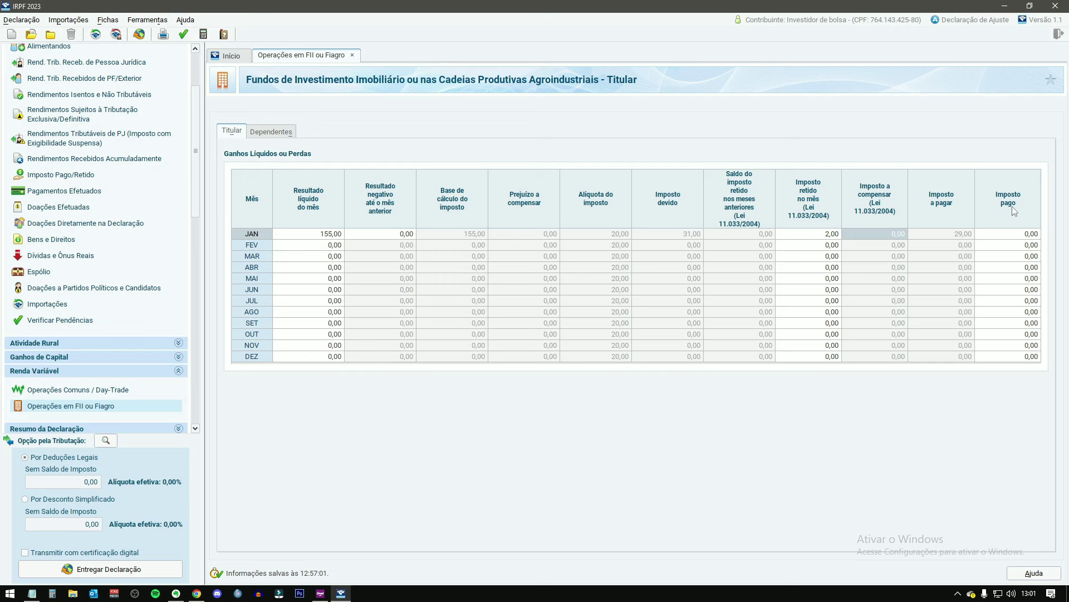
{"action": "left_click", "coordinate": [1022, 235]}
{"action": "type", "text": "29"}
{"action": "key", "text": "Return"}
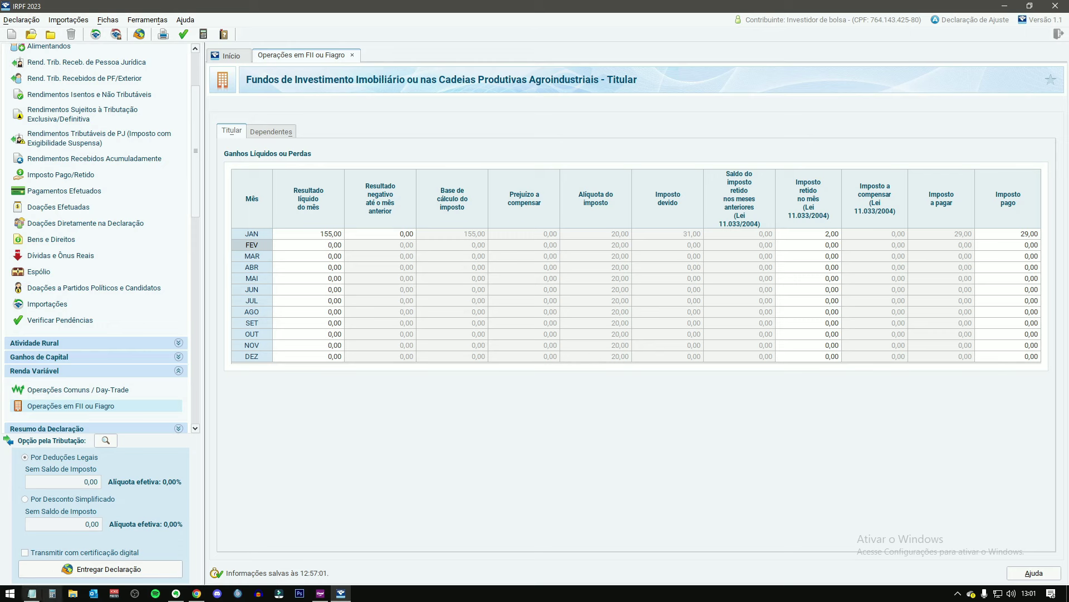
Look up April's loss in the Notepad notes and set April's Resultado líquido do mês to -850,00.
{"action": "left_click", "coordinate": [32, 592]}
{"action": "left_click_drag", "start_coordinate": [907, 427], "coordinate": [1002, 424]}
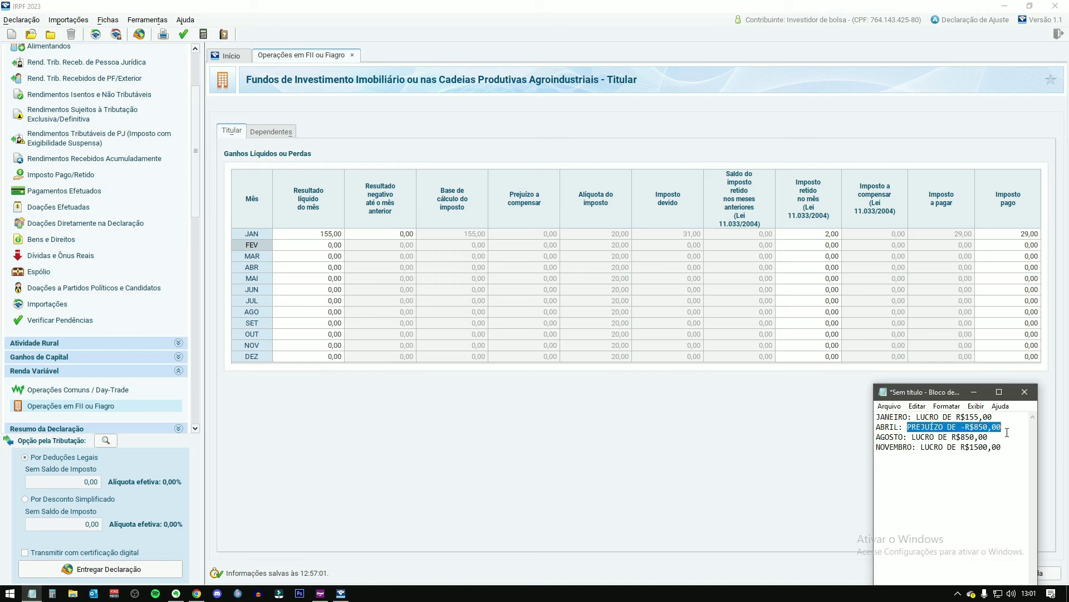
{"action": "left_click", "coordinate": [327, 268]}
{"action": "type", "text": "-"}
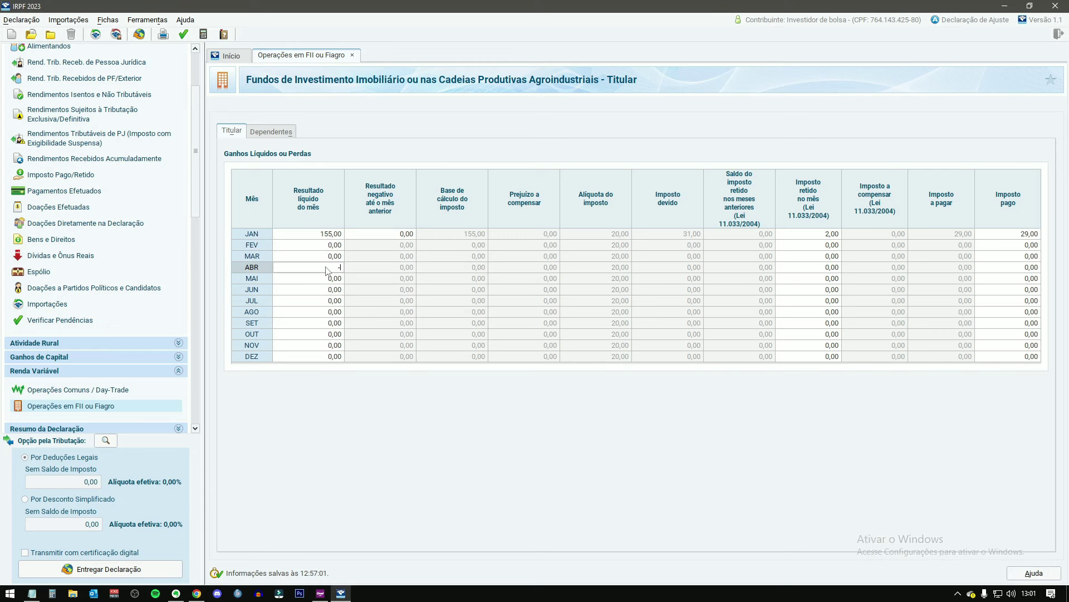
{"action": "type", "text": "850"}
{"action": "key", "text": "Tab"}
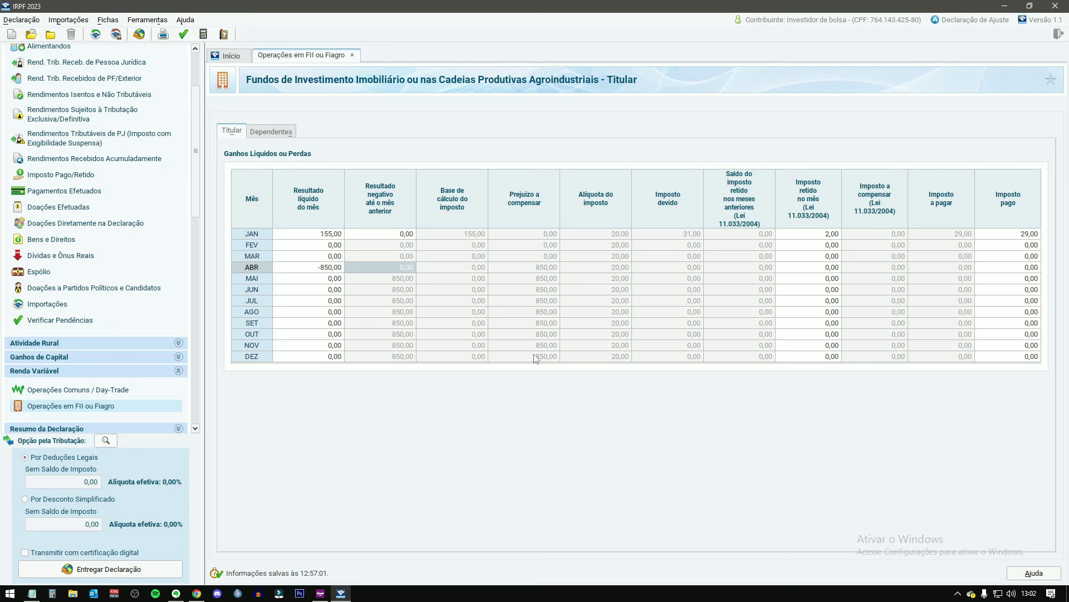
Look up August's profit in the Notepad notes and set August's Resultado líquido do mês to 850,00.
{"action": "left_click", "coordinate": [32, 594]}
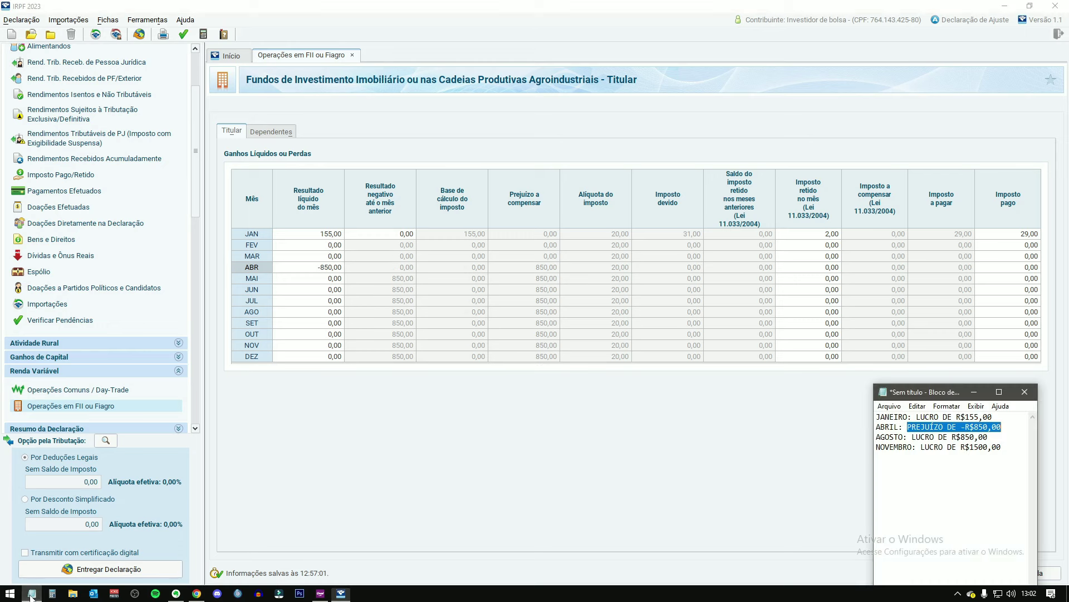
{"action": "left_click", "coordinate": [965, 444]}
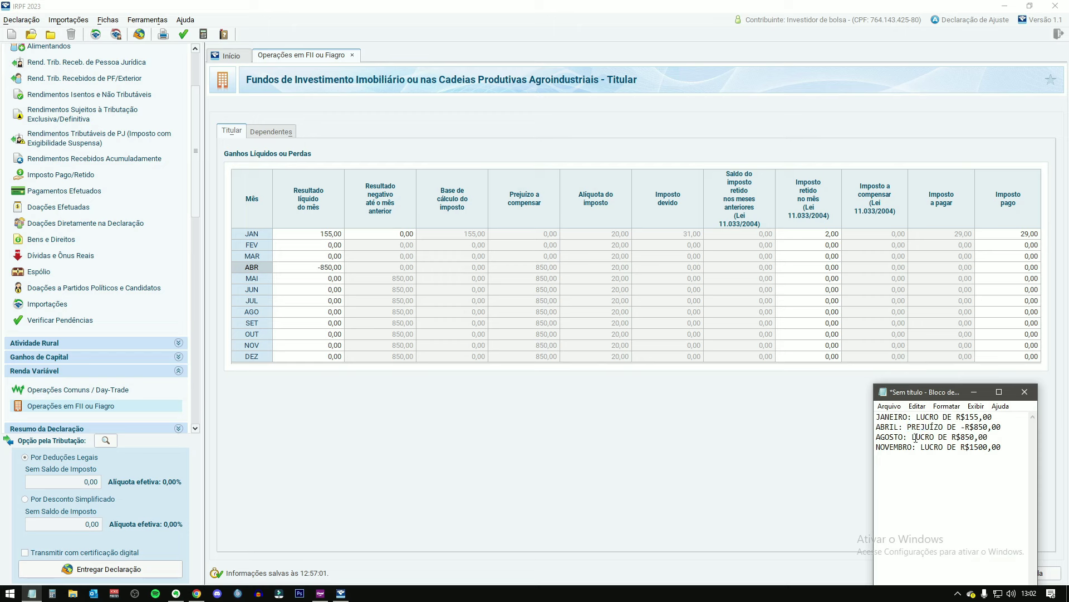
{"action": "left_click_drag", "start_coordinate": [915, 437], "coordinate": [990, 435]}
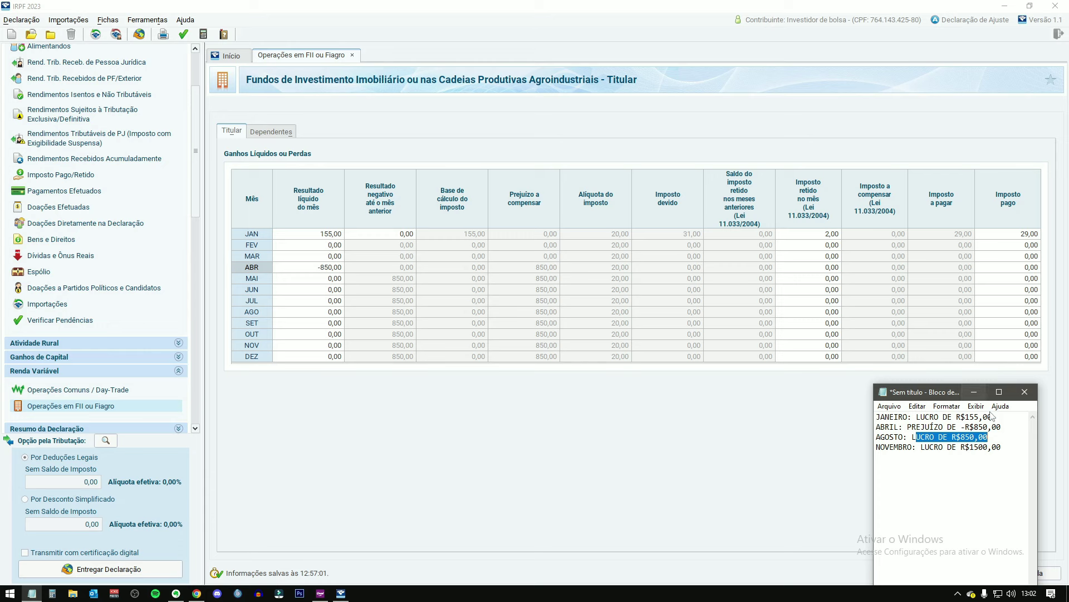
{"action": "left_click", "coordinate": [327, 314]}
{"action": "type", "text": "850"}
{"action": "key", "text": "Tab"}
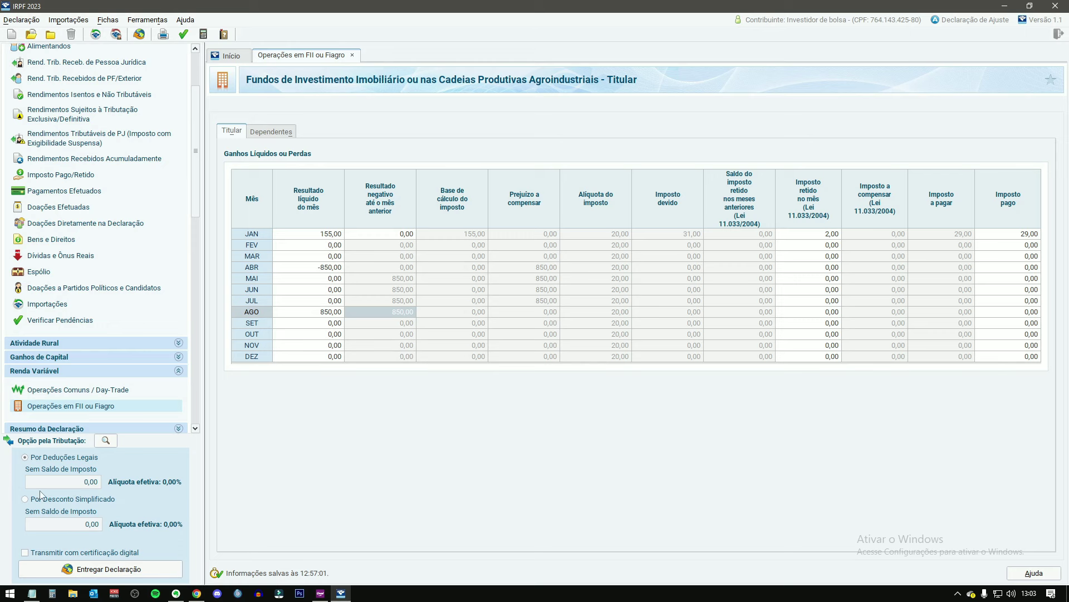
Look up November's profit in the Notepad notes and set November's Resultado líquido do mês to 1.500,00.
{"action": "left_click", "coordinate": [32, 592]}
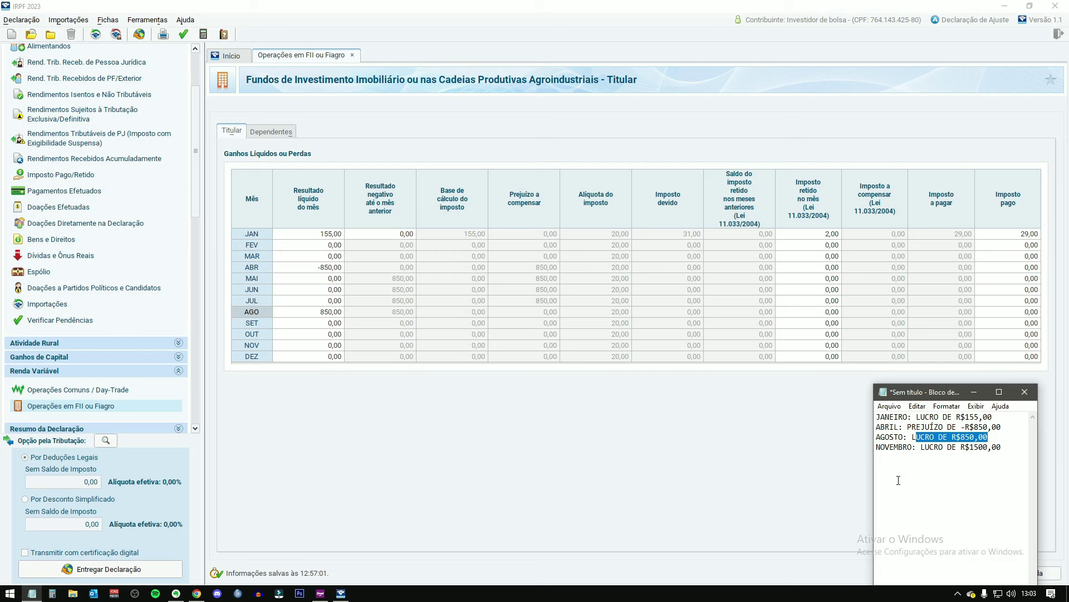
{"action": "left_click_drag", "start_coordinate": [921, 447], "coordinate": [1002, 448]}
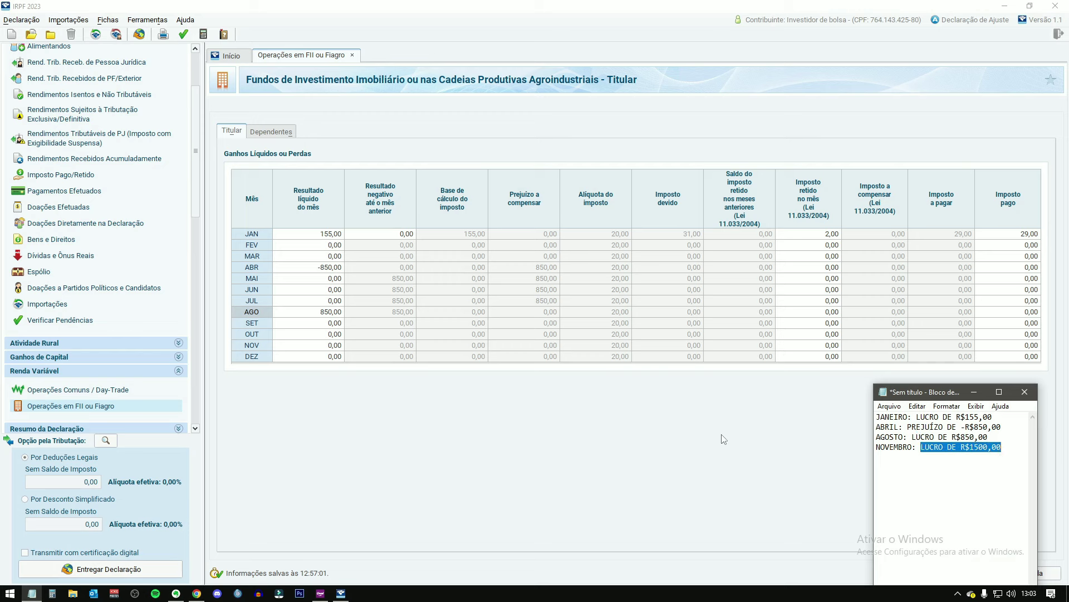
{"action": "left_click", "coordinate": [322, 345]}
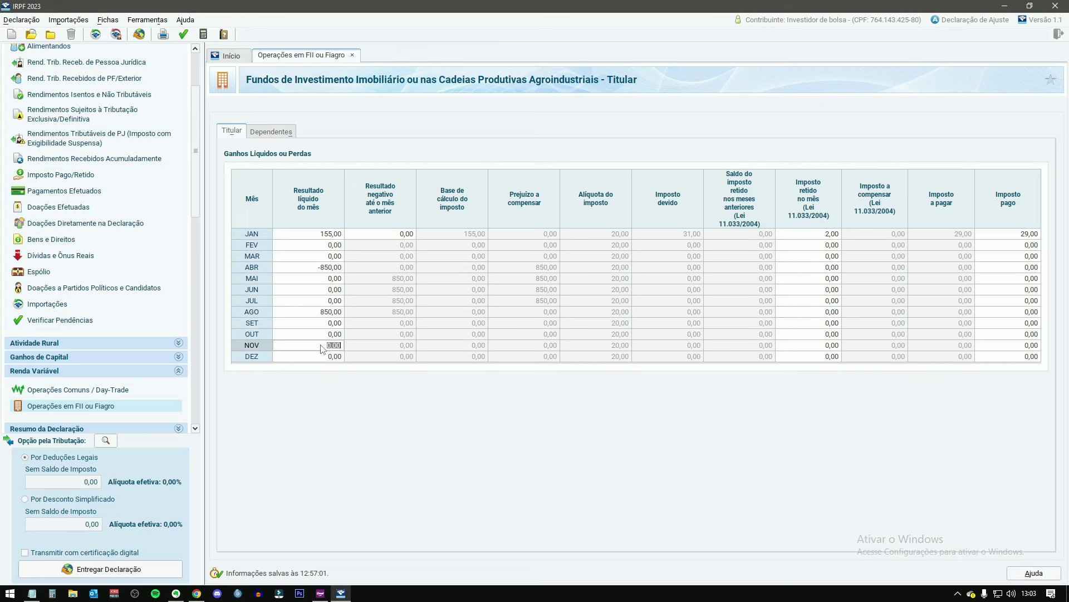
{"action": "type", "text": "1.5"}
{"action": "type", "text": "00"}
{"action": "key", "text": "Tab"}
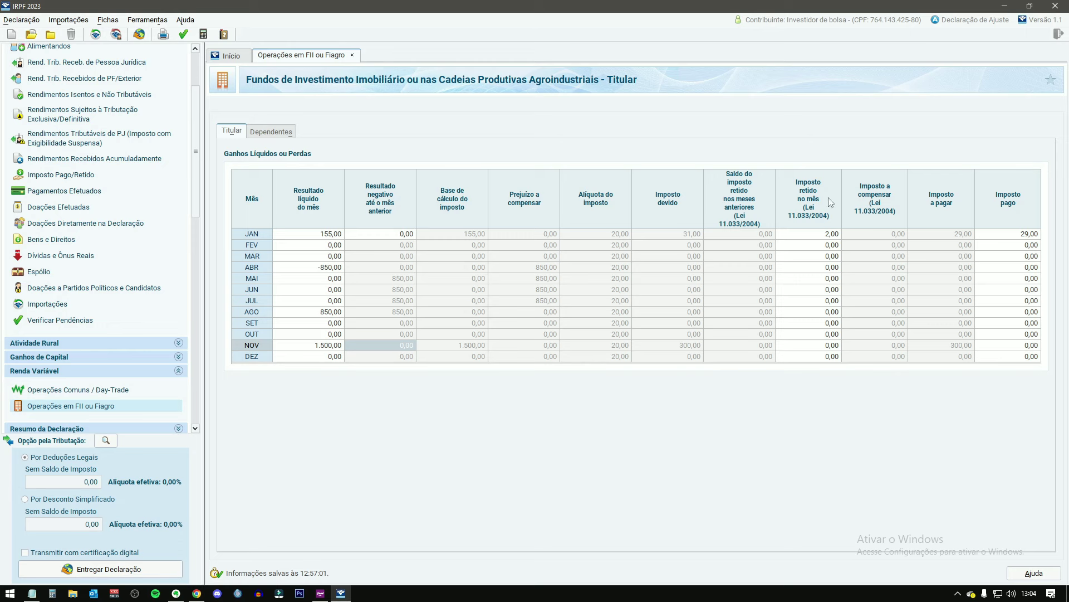
Set November's Imposto retido no mês to 10,00 and Imposto pago to 290,00, and check the entries against the Notepad notes.
{"action": "left_click", "coordinate": [819, 349]}
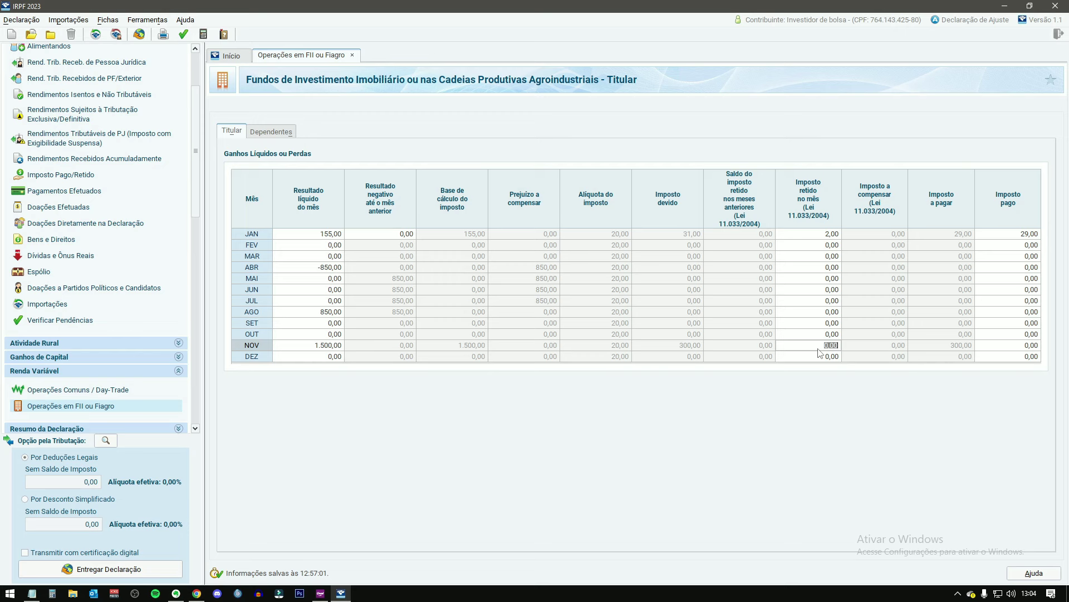
{"action": "type", "text": "10"}
{"action": "key", "text": "Tab"}
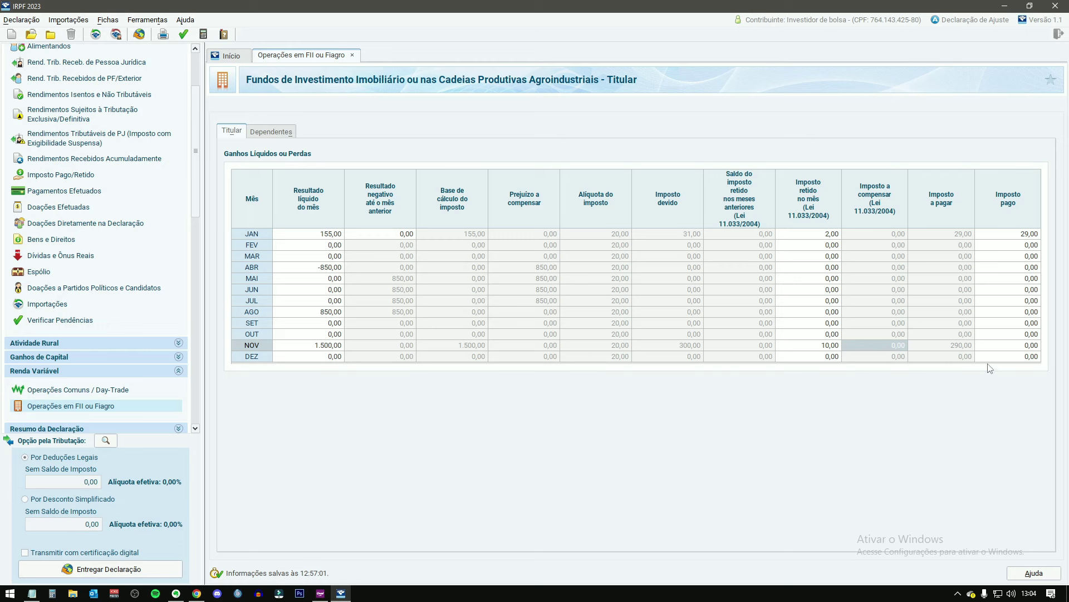
{"action": "left_click", "coordinate": [1030, 348]}
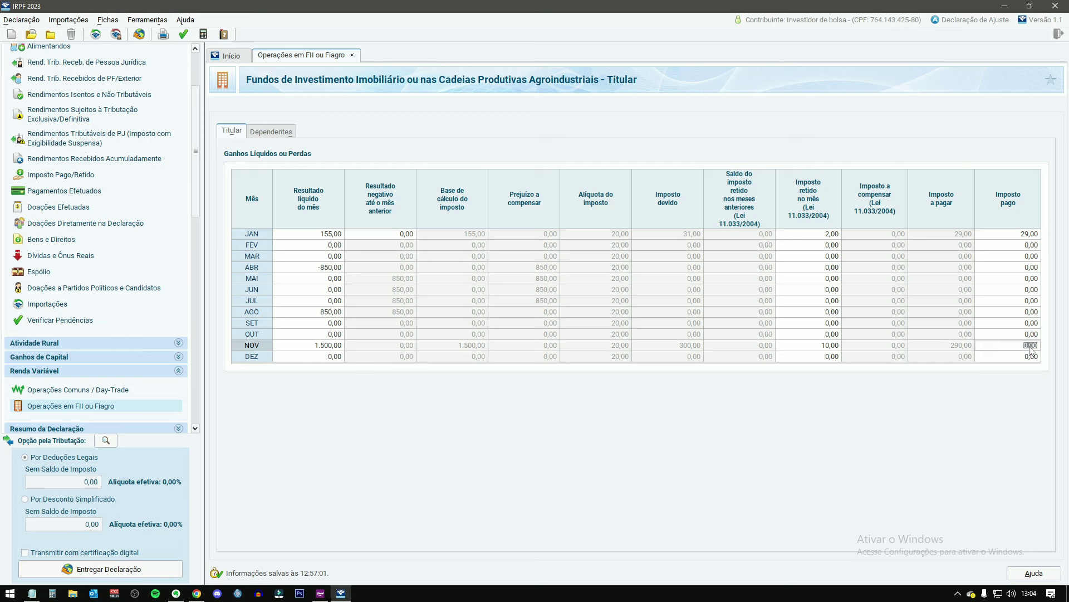
{"action": "type", "text": "290"}
{"action": "key", "text": "Return"}
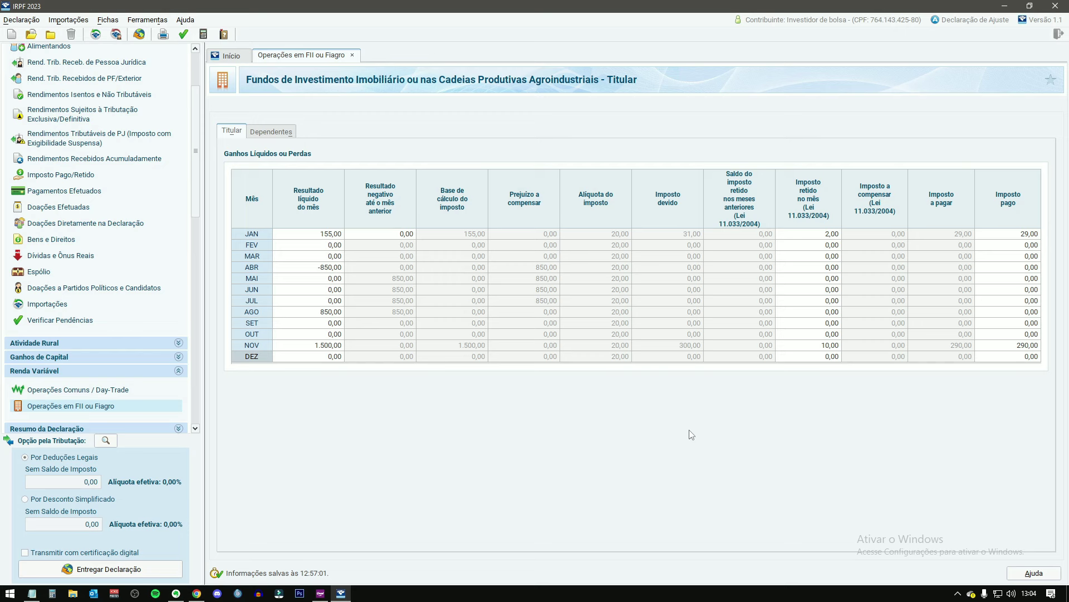
{"action": "left_click", "coordinate": [32, 593]}
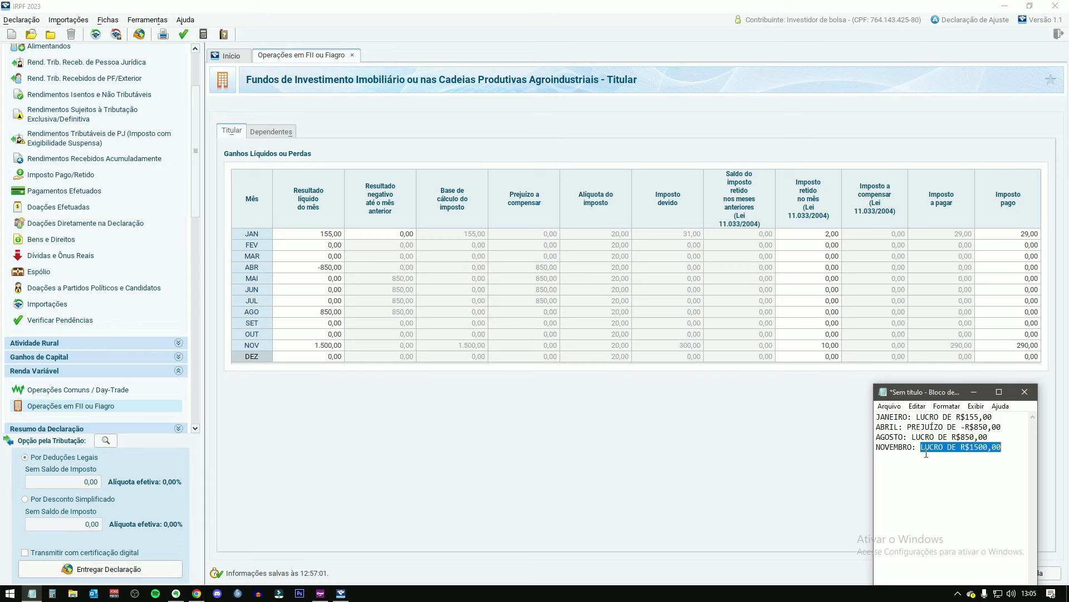
{"action": "left_click", "coordinate": [807, 446]}
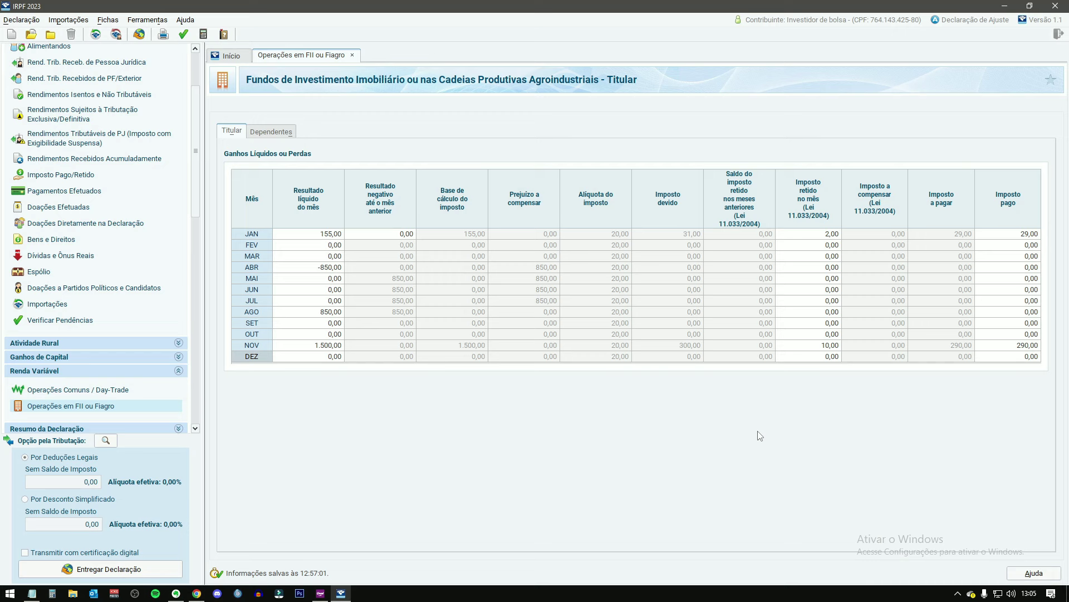